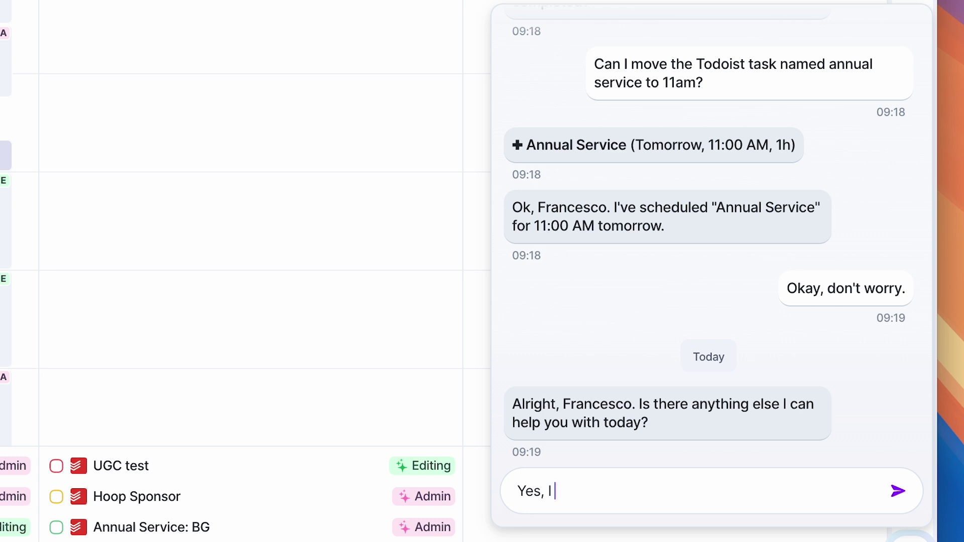
Ask Aki for an 8–9pm evening work session with subtasks Clear Inbox and write articles for Medium
type(" want to organ")
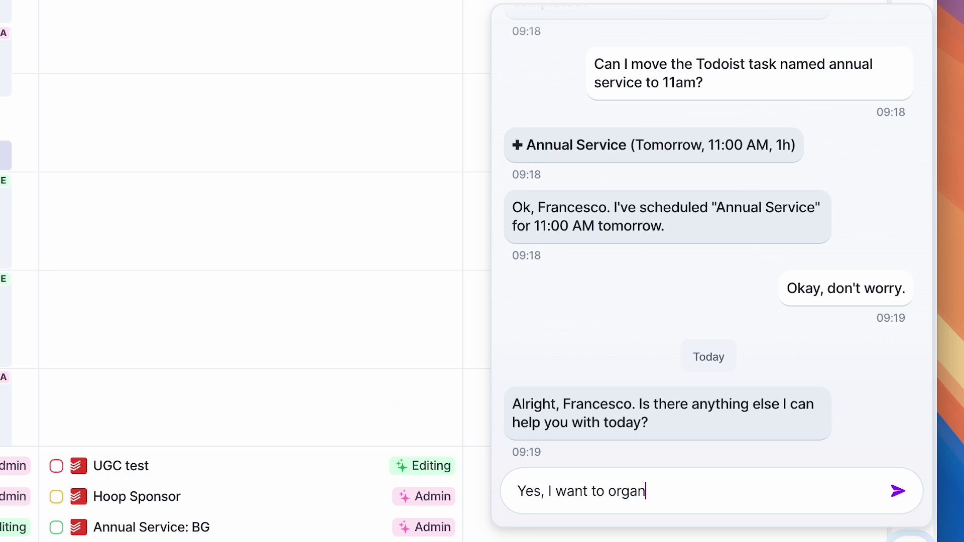
type("ize evening work ")
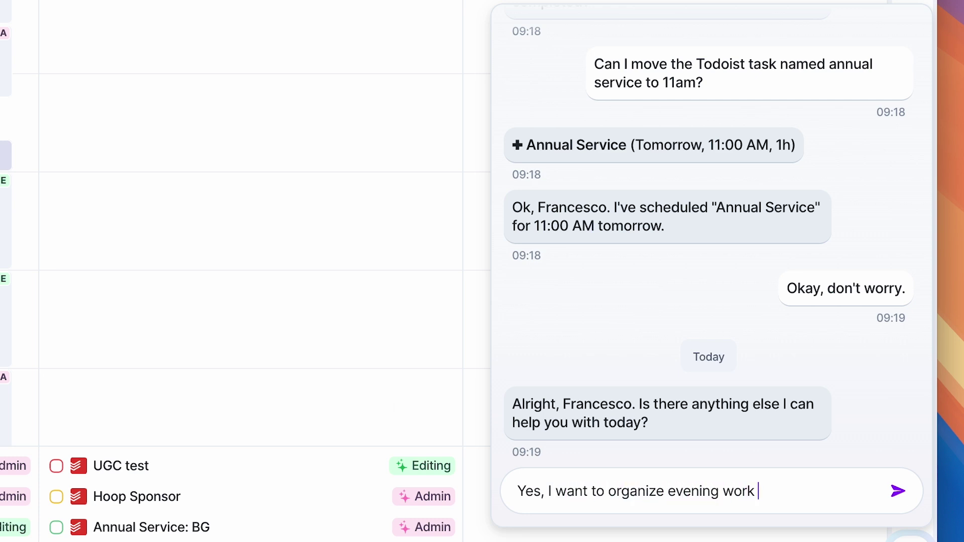
type("session between ")
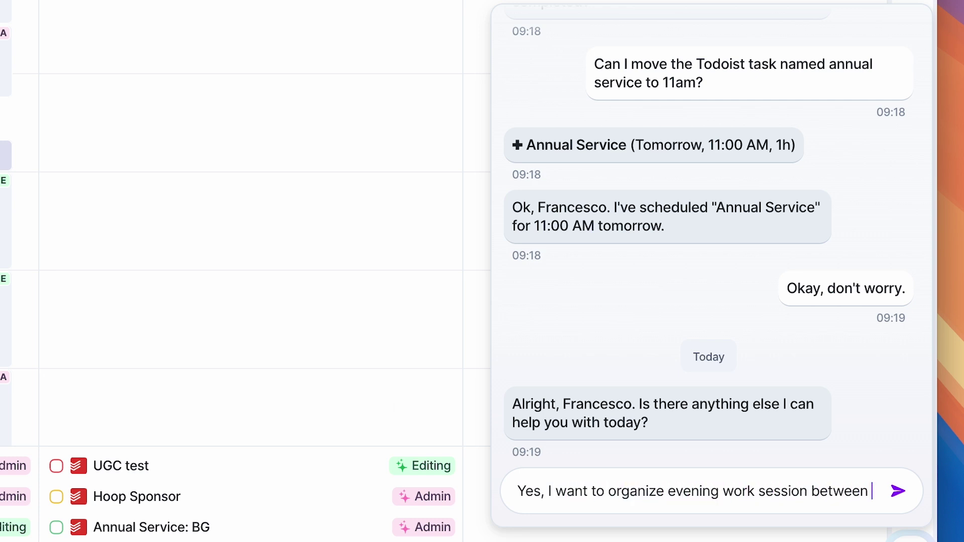
type("8pm to 9pm")
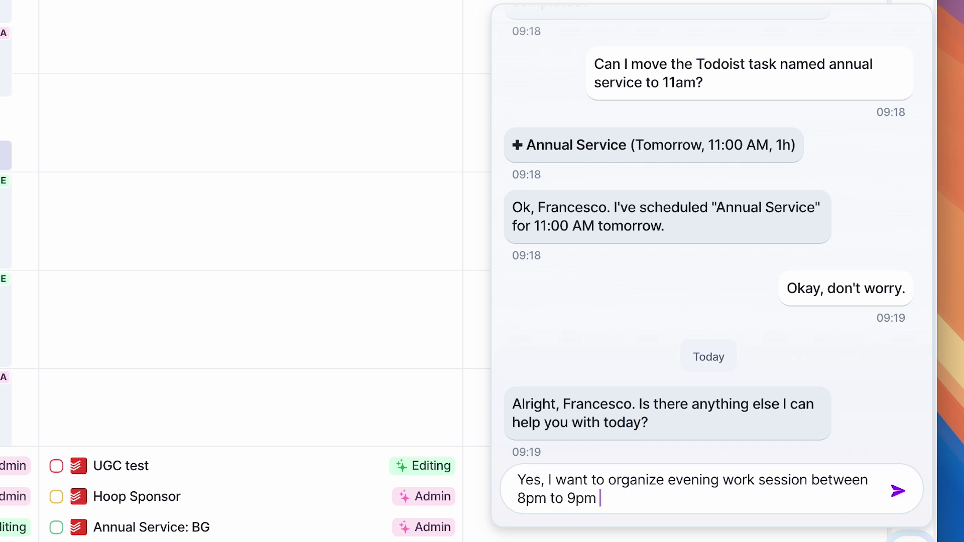
type(",with sub tasks of Clear Inbox, write articles for Mediu")
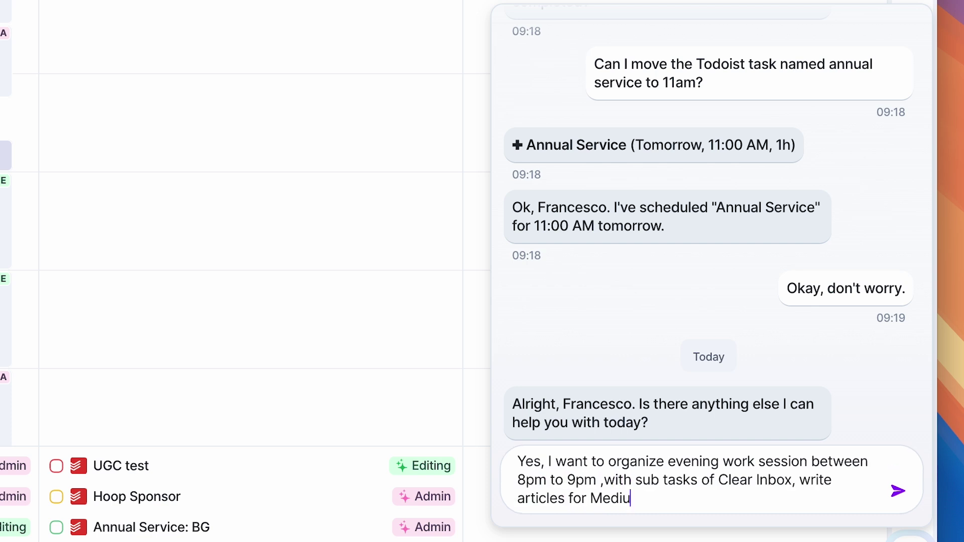
type("m")
key("Return")
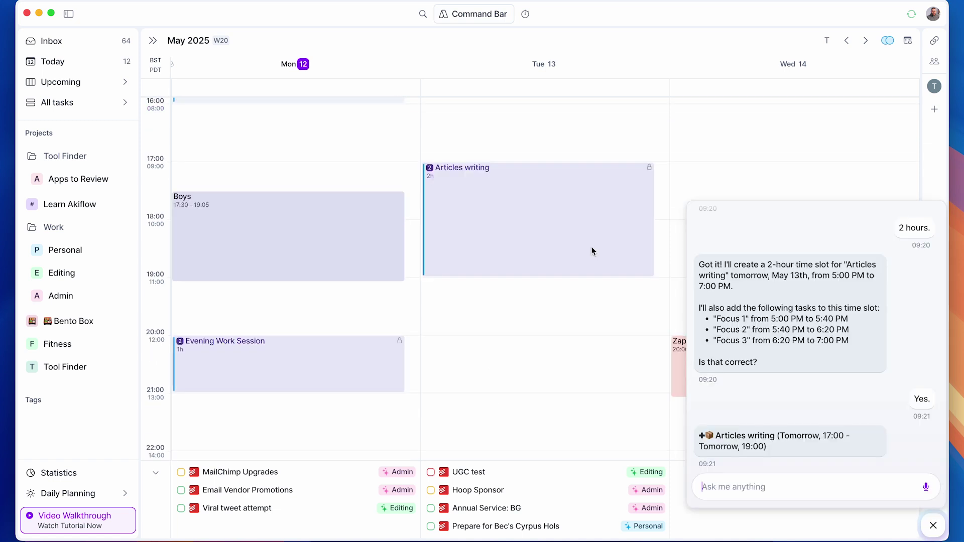
Ask Aki for a 1-hour boxing gym session on Wednesday at 1pm
type("Amazing.")
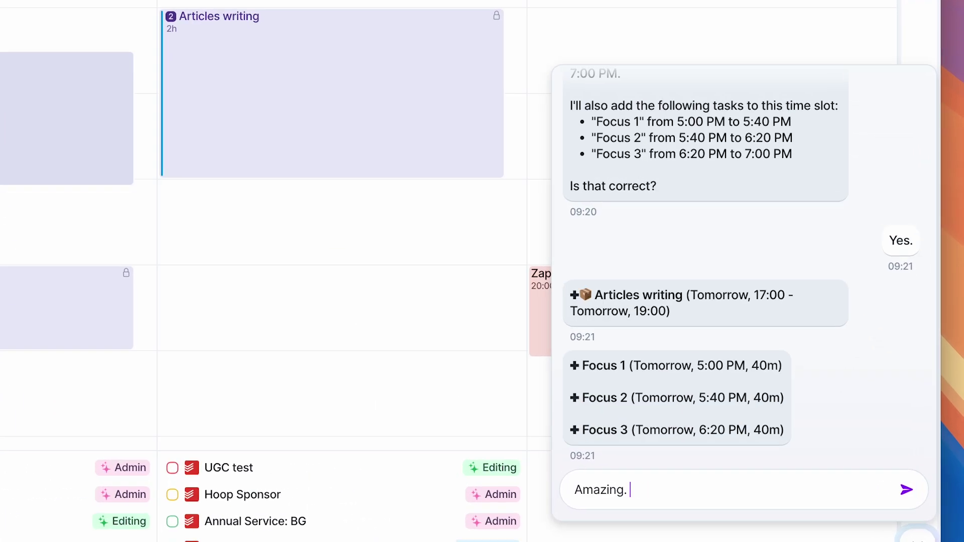
type(" T")
key("BackSpace")
type("Wednesday afternoon at 1pm create an event for gym session, maybe 1pm for 1hr, boxing and sauna si tht e")
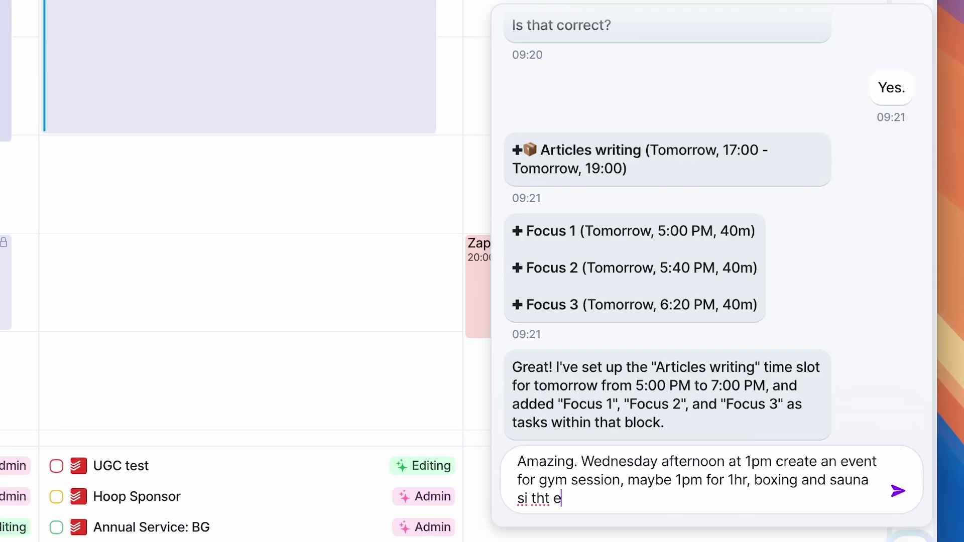
type("title of it.")
key("Return")
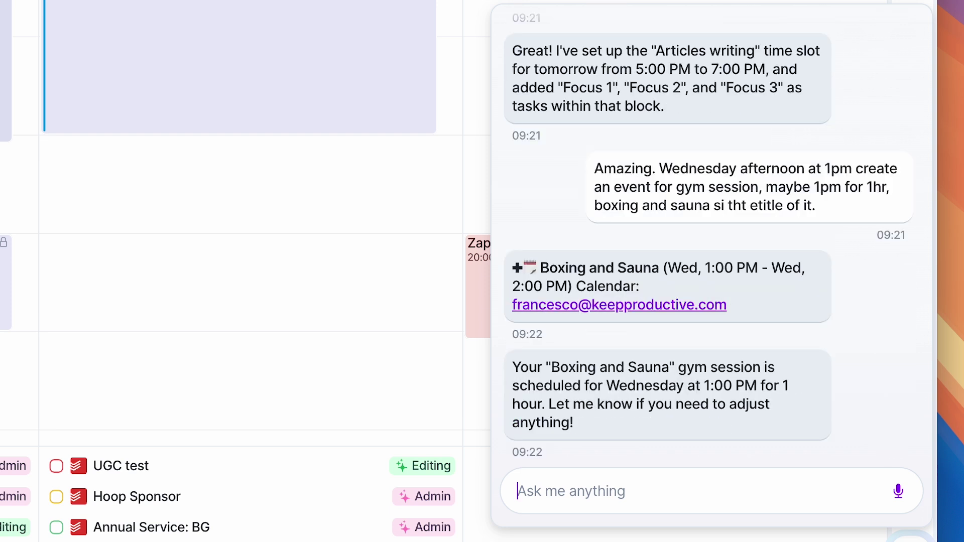
Check the new Boxing and Sauna event on Wednesday 13:00–14:00 in the calendar
key("Escape")
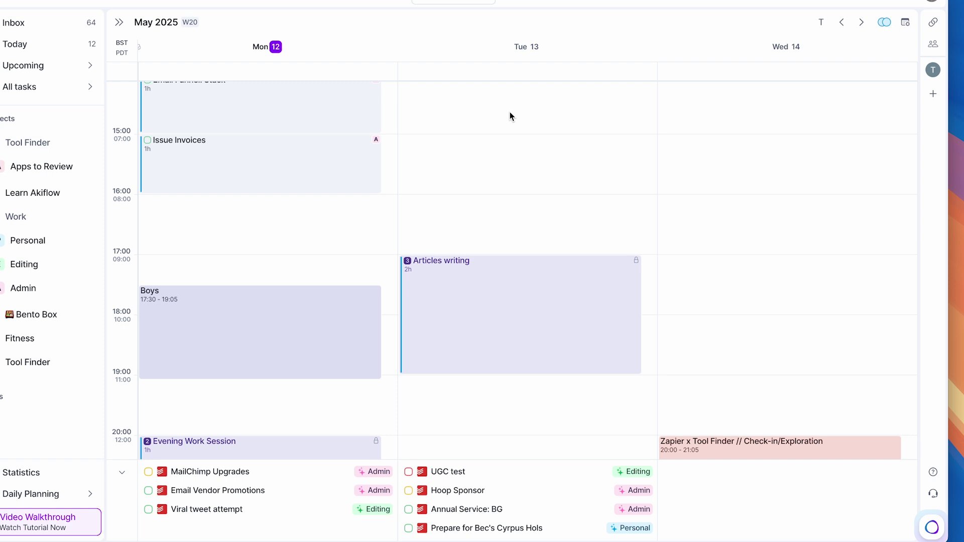
scroll(781, 191, "down", 5)
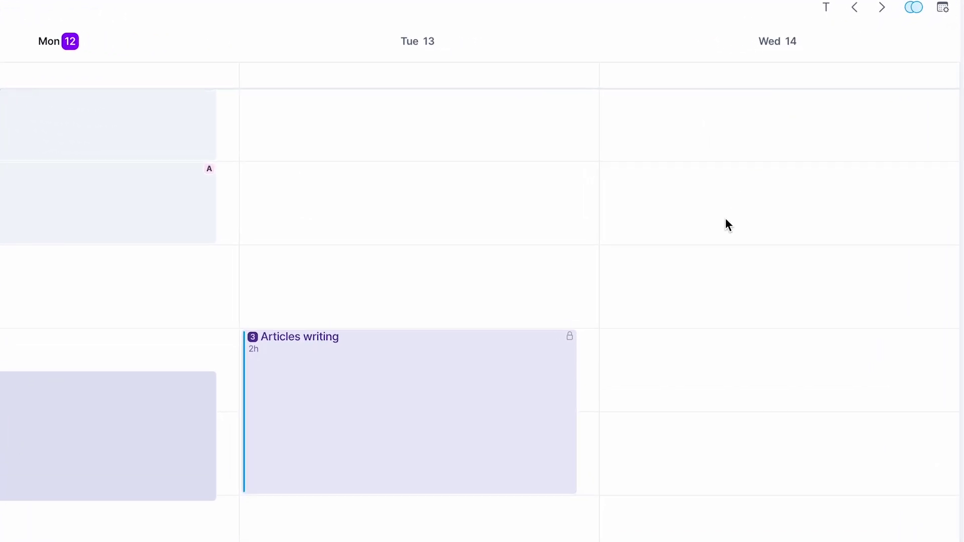
scroll(727, 221, "up", 4)
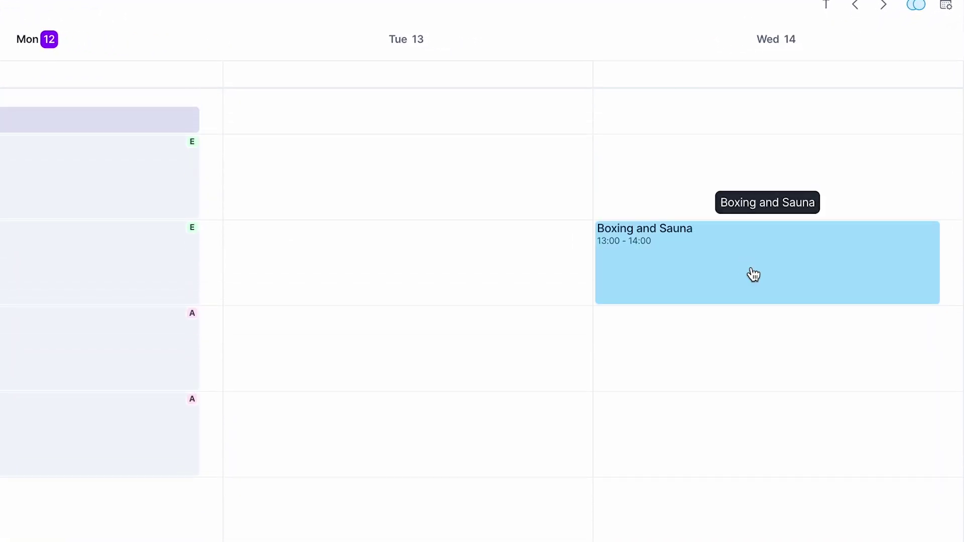
left_click(753, 271)
left_click(731, 368)
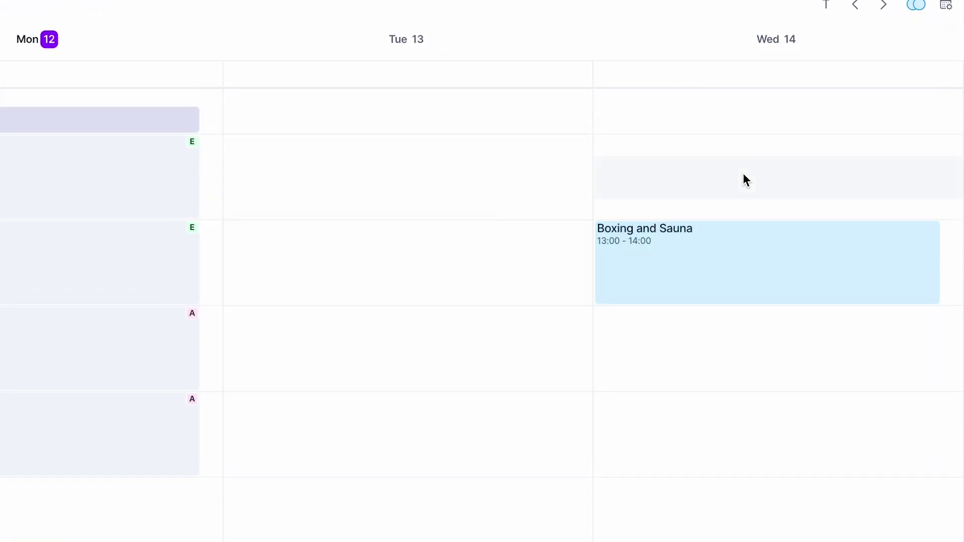
Ask Aki to plot tomorrow's Todoist tasks and review its reply
type("Can you plot Todoist tasks for tomorrow?")
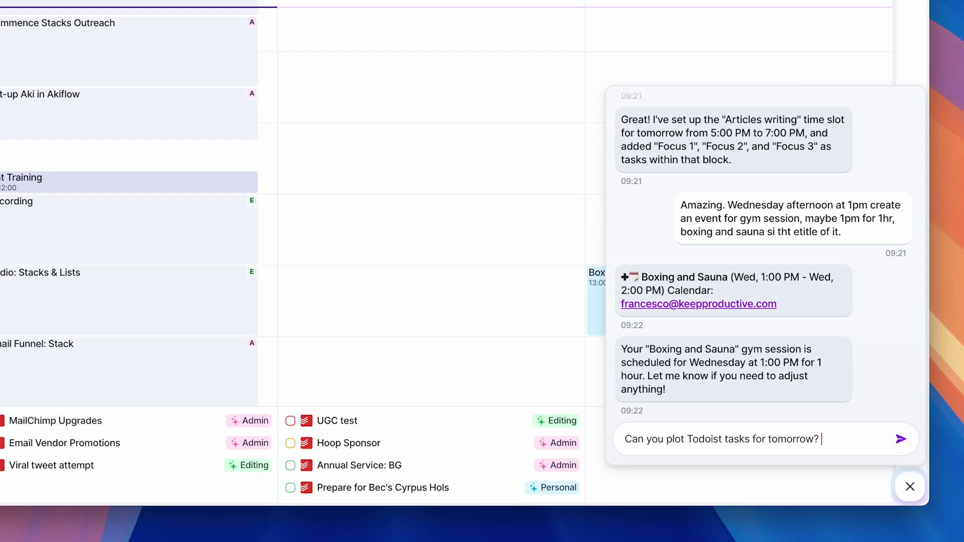
key("Return")
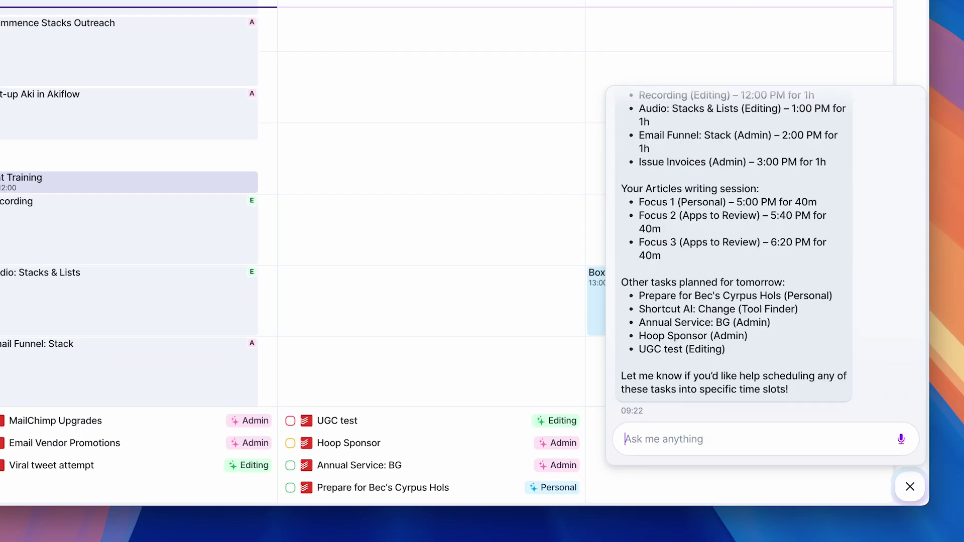
scroll(692, 230, "up", 4)
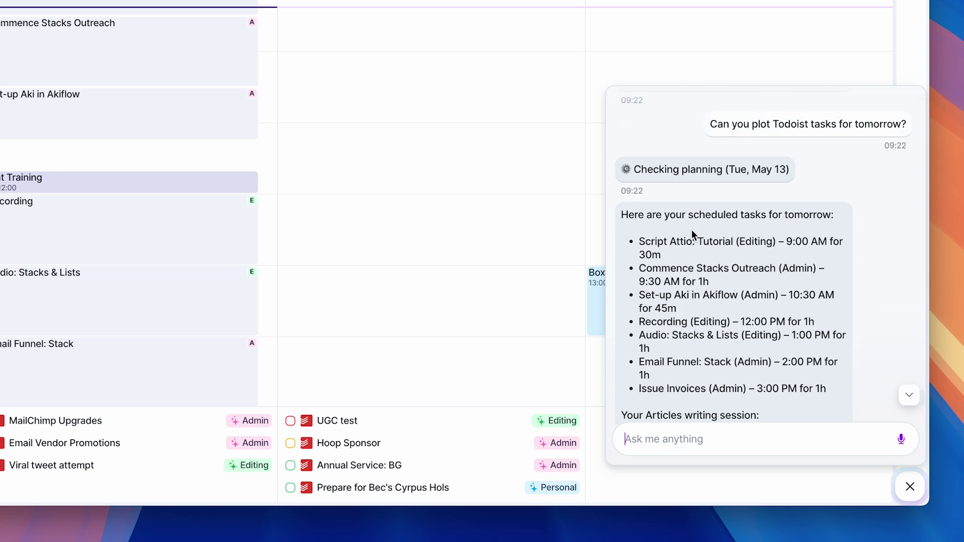
scroll(692, 230, "down", 3)
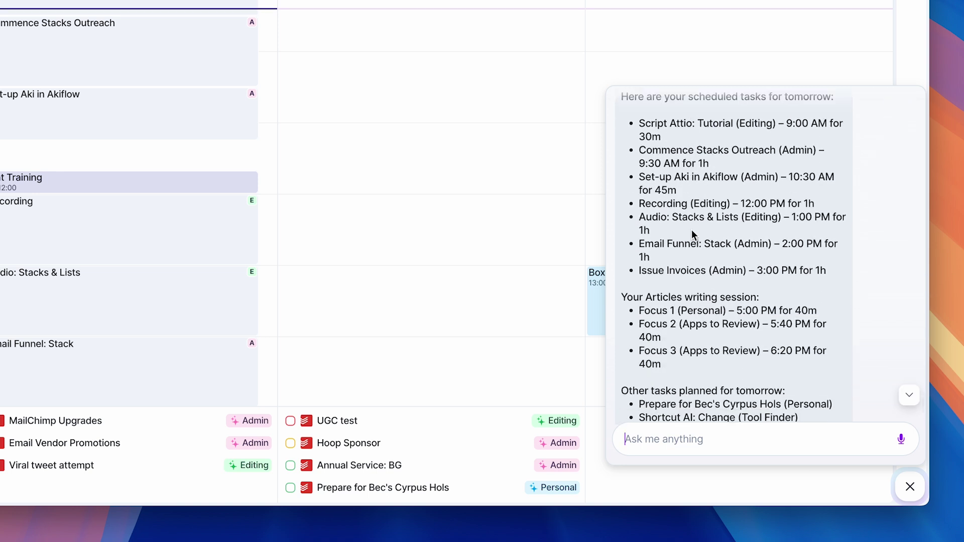
Ask Aki to plot all outstanding Tuesday 13th tasks across the day with 30-minute breaks
scroll(692, 230, "up", 3)
scroll(692, 230, "down", 1)
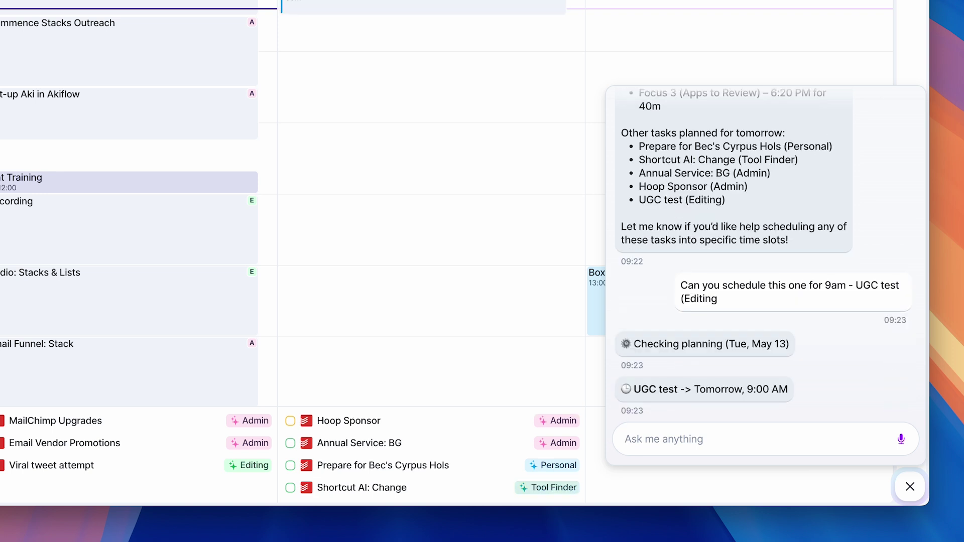
type("Thanks. Can you plot all the outstanding tasks for Tuesday 13")
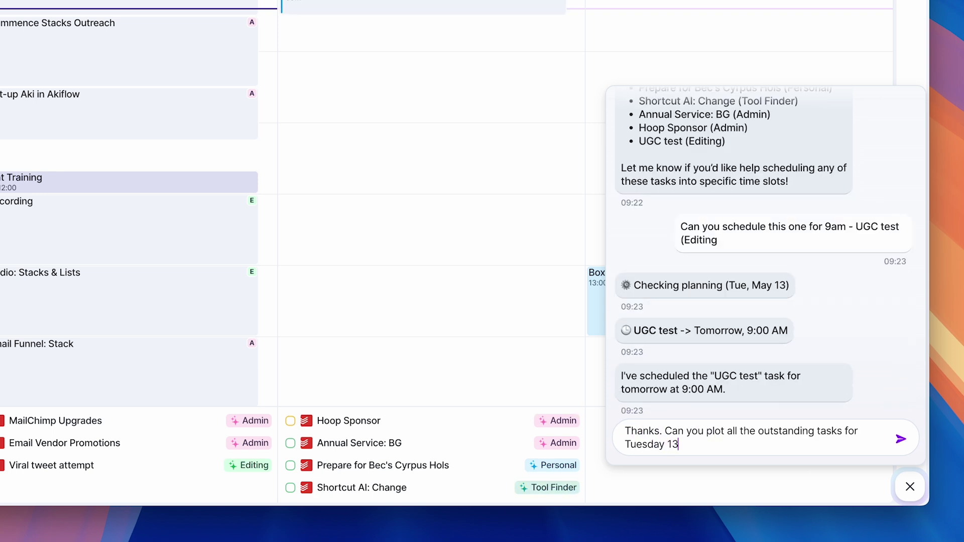
type("th for across the day with 30 minute bereaks between.")
key("Return")
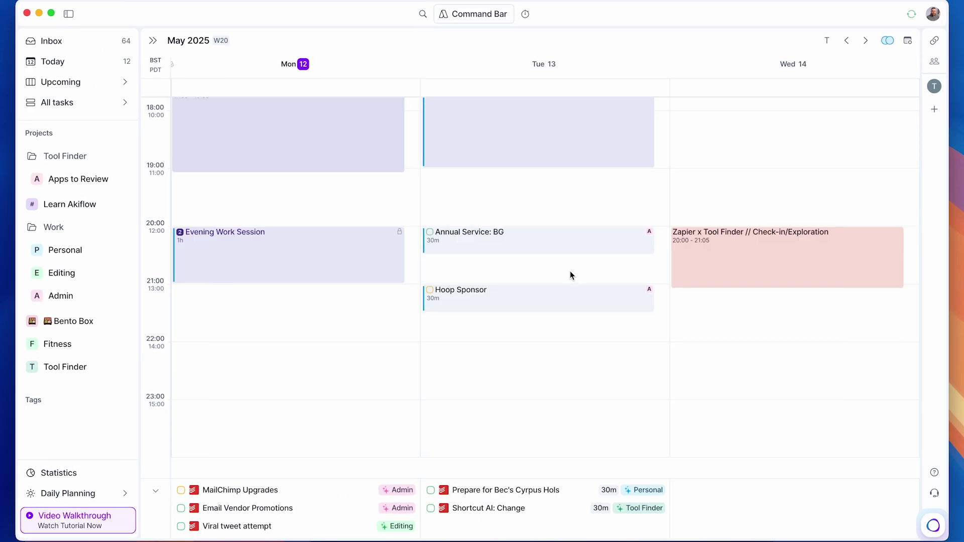
Review Tuesday's scheduled tasks, open Annual Service: BG at 20:00, and start a new Aki message
scroll(570, 271, "up", 5)
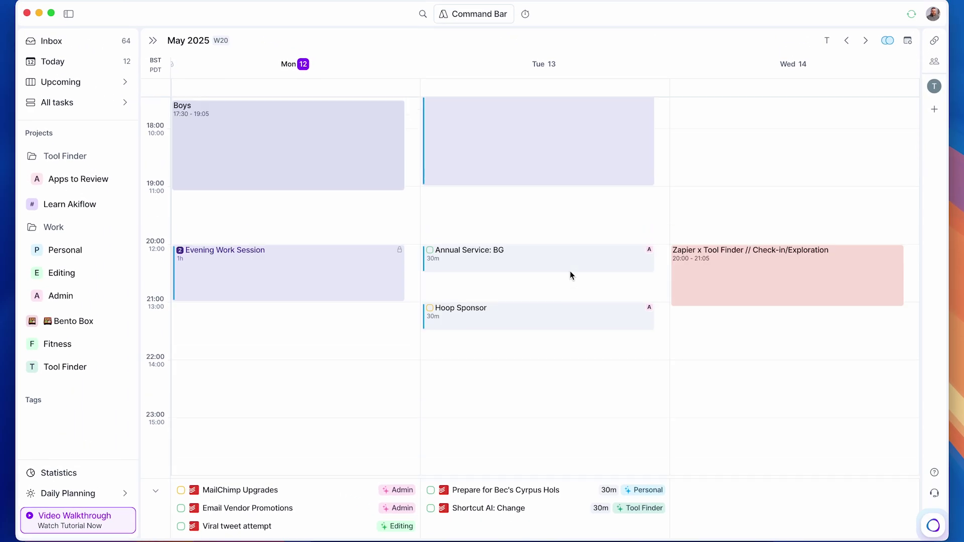
scroll(570, 274, "up", 10)
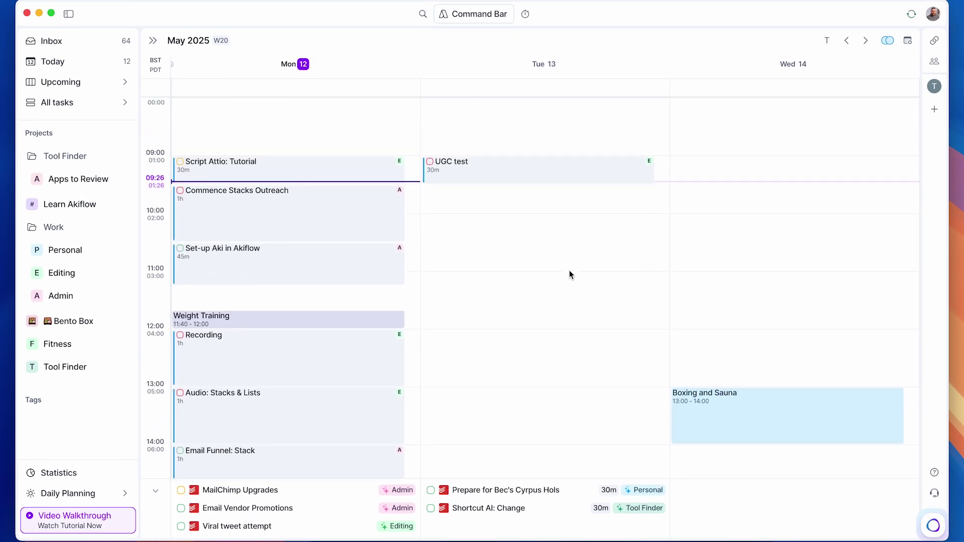
scroll(569, 274, "down", 10)
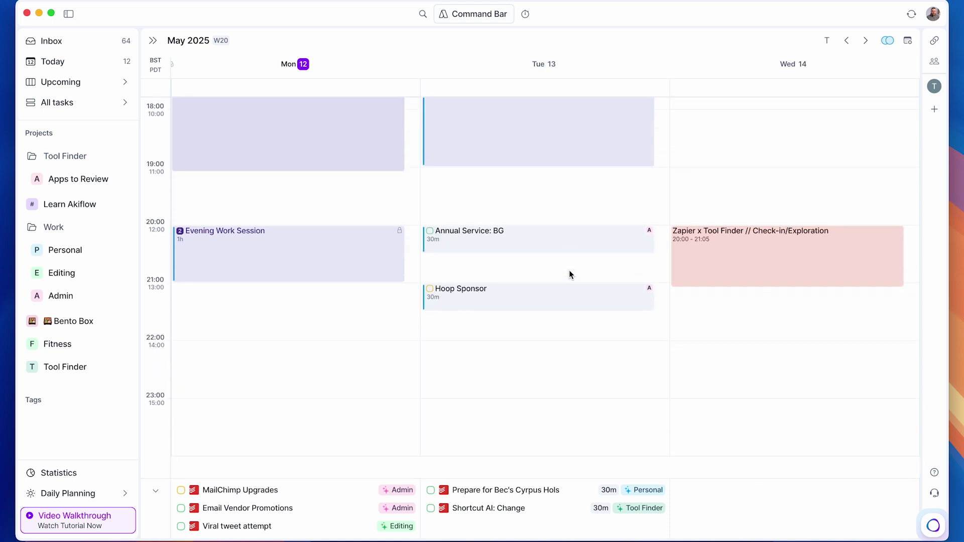
scroll(569, 275, "up", 2)
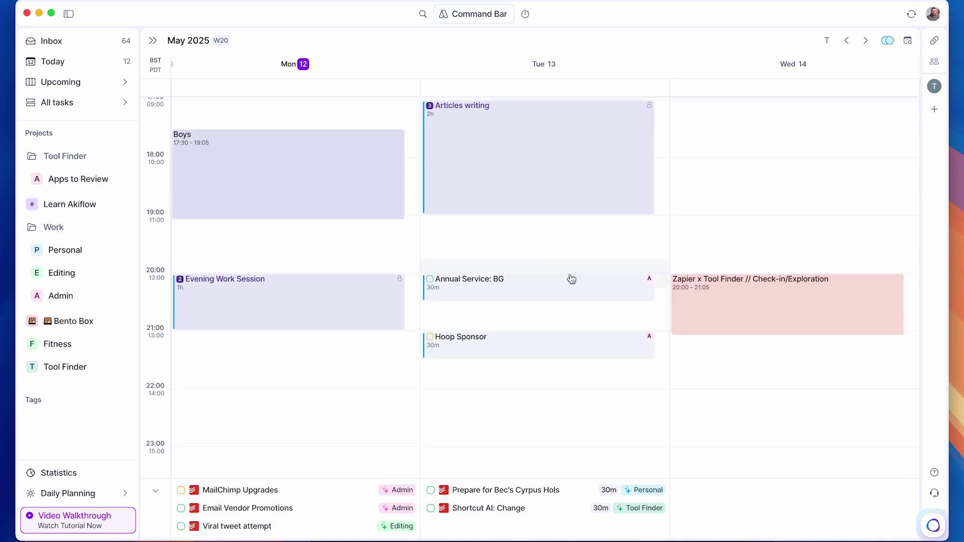
left_click(572, 289)
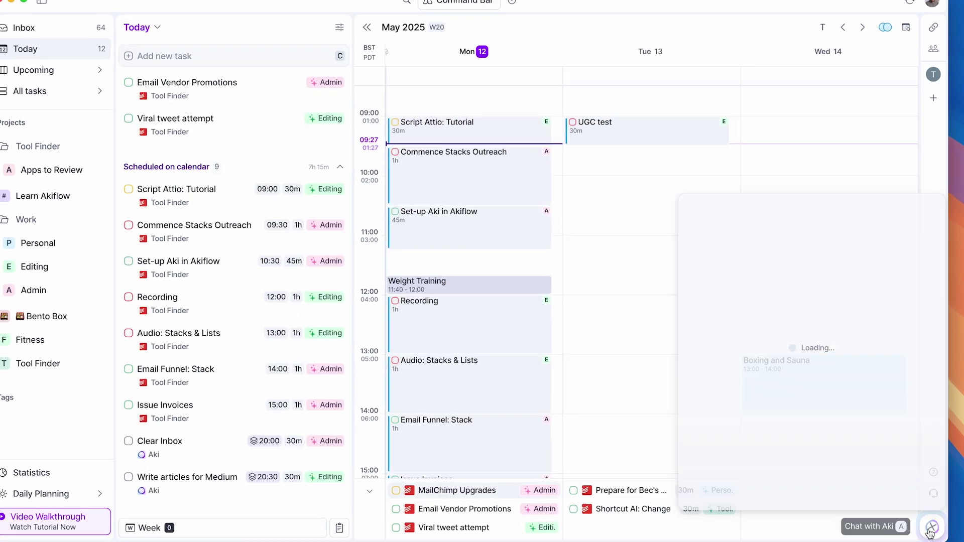
type("Can you Ca")
key("BackSpace")
key("BackSpace")
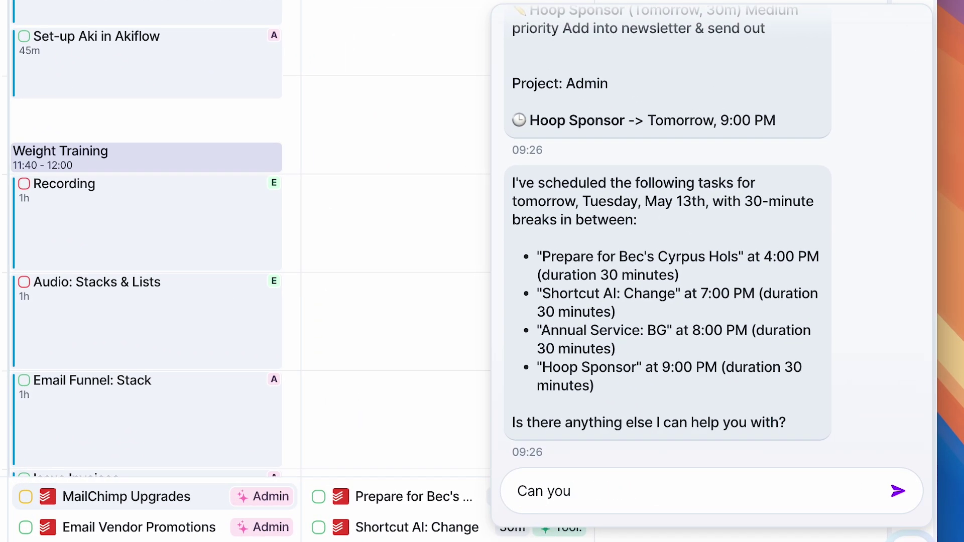
Ask Aki to book a meeting with the contact tomorrow, preferring the 12pm–2pm window
type("book a meeting")
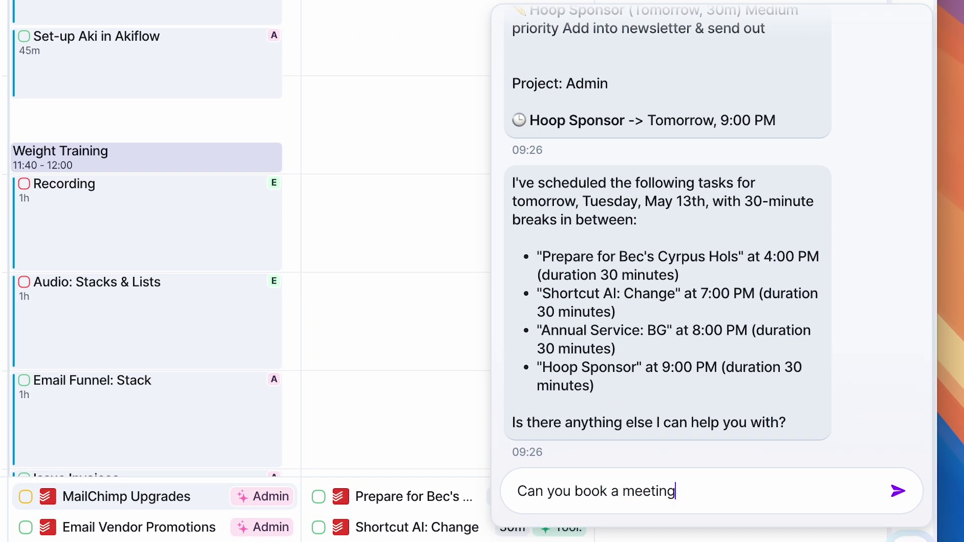
type(" with Karl tomorrow, suggest some times.")
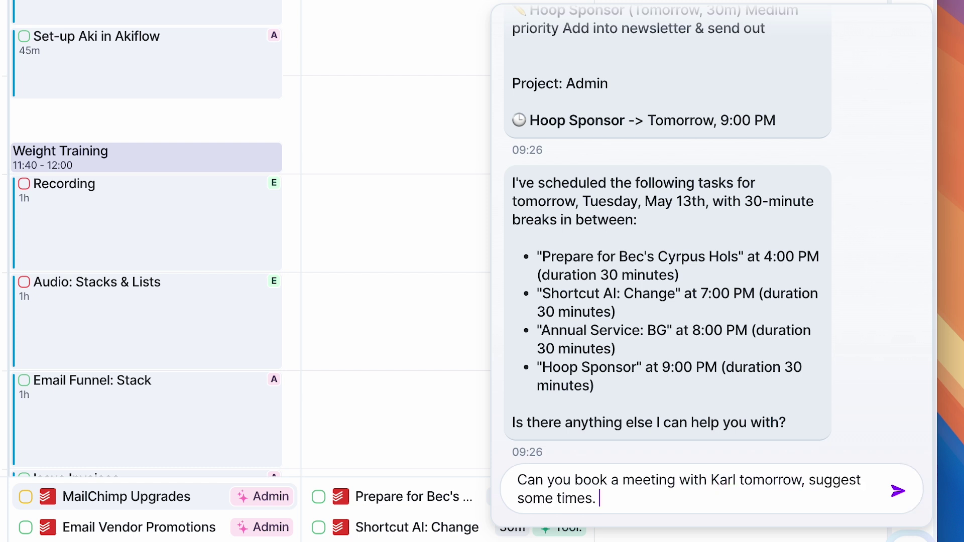
key("Return")
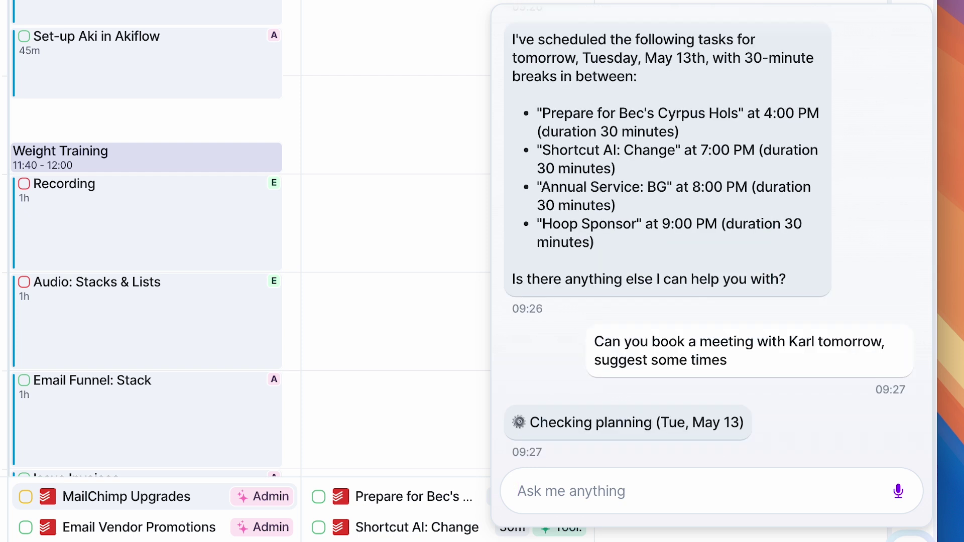
type("12pm -")
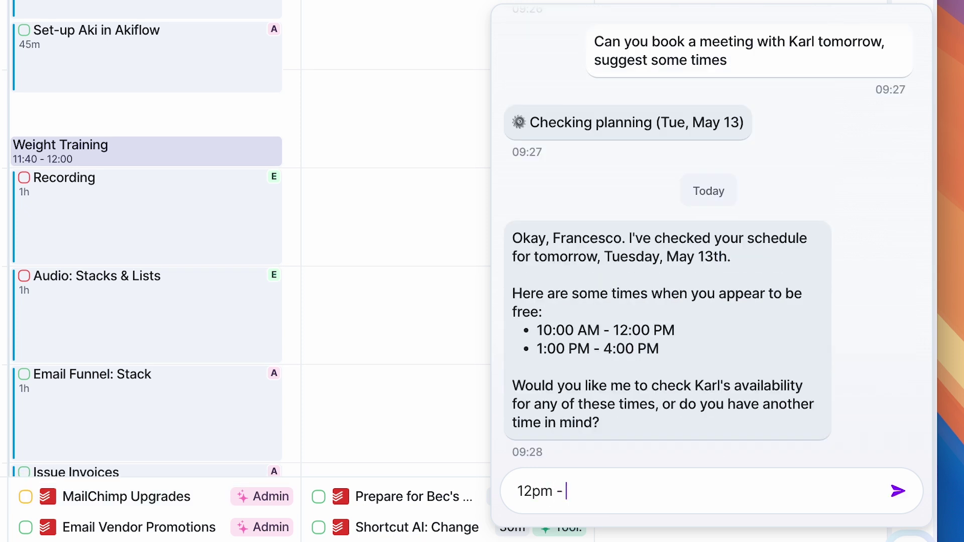
type(" to 2pm")
Send Aki tomorrow's multi-line plan: 10am scripting, 11am two-hour important recording, 2pm articles time block
type("tomor")
type("row.")
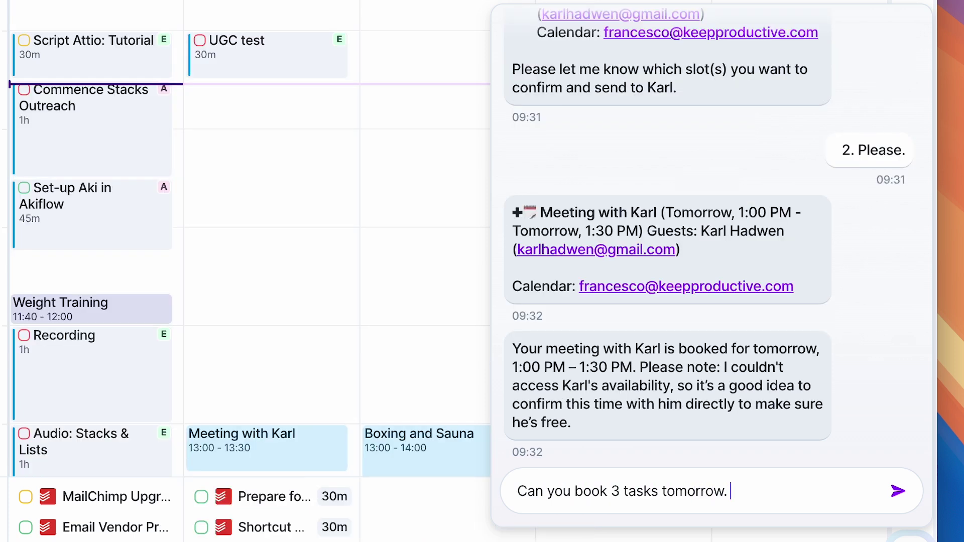
key("shift+Return")
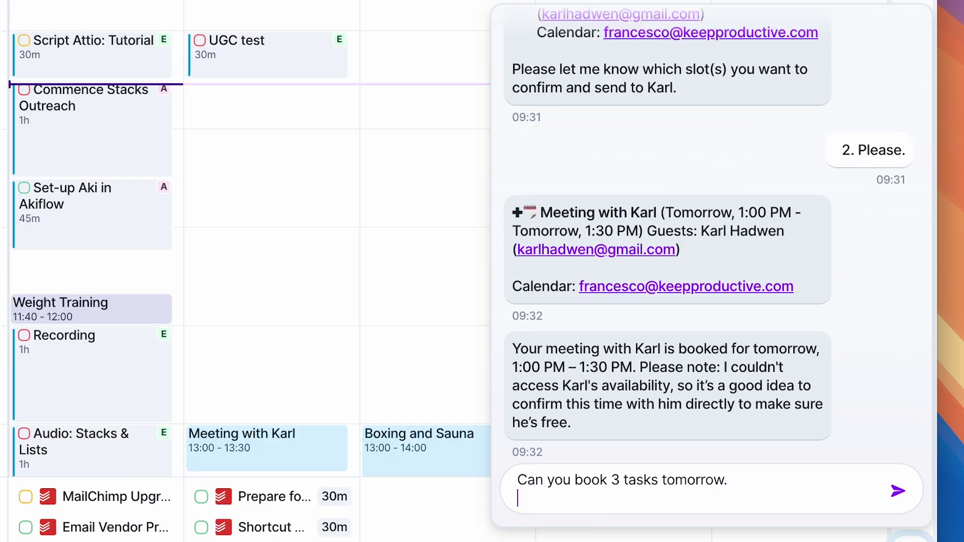
type("T")
type("an yo")
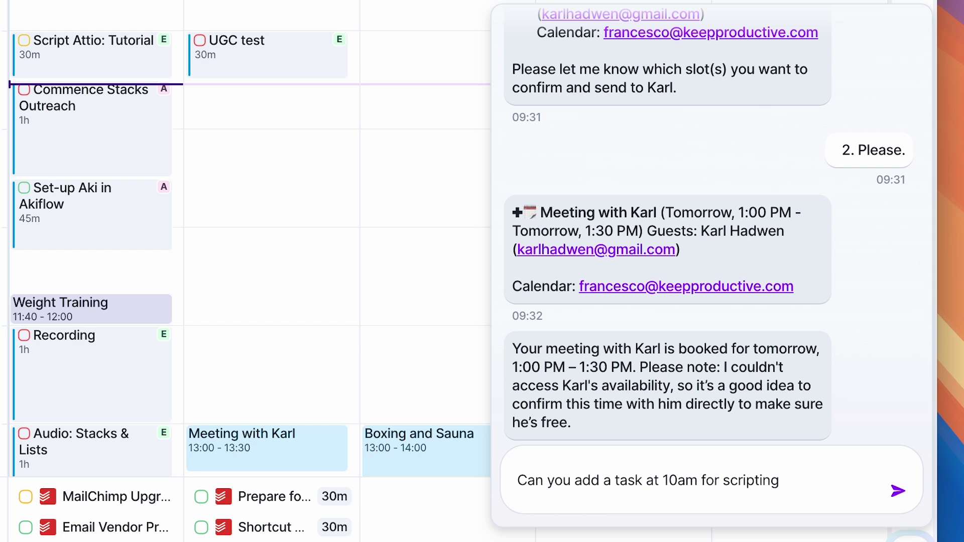
type("1am - recording for 2hrs, important task")
key("shift+Return")
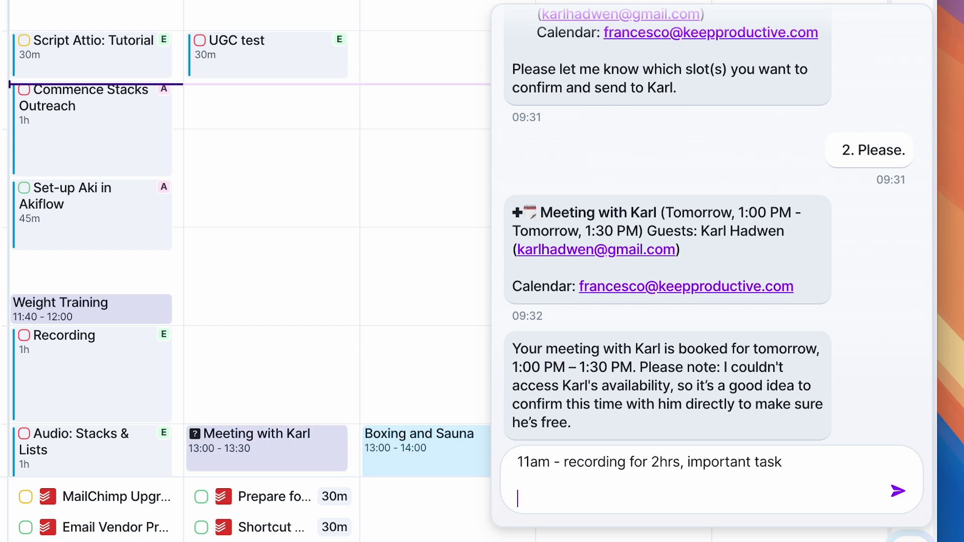
type("1")
key("BackSpace")
type("2pm - thes, time b")
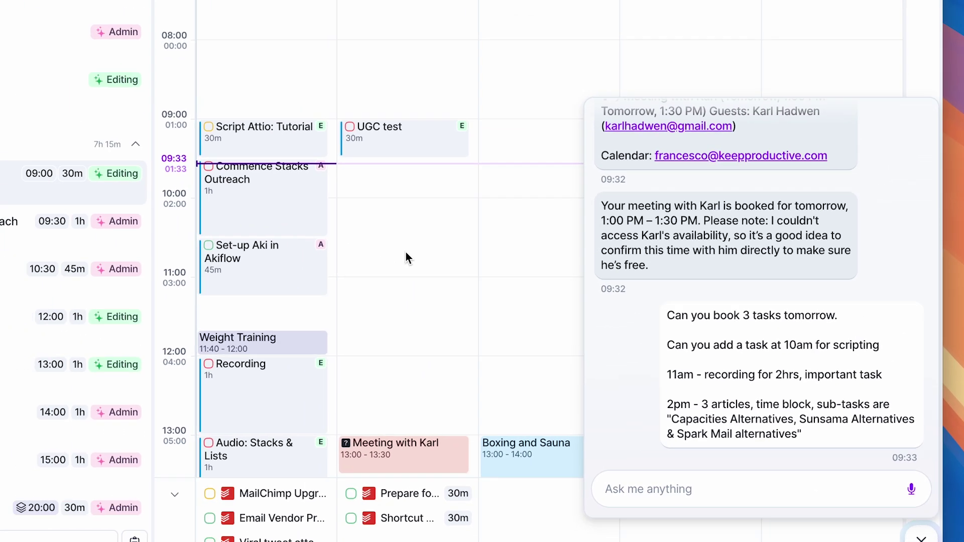
left_click(246, 352)
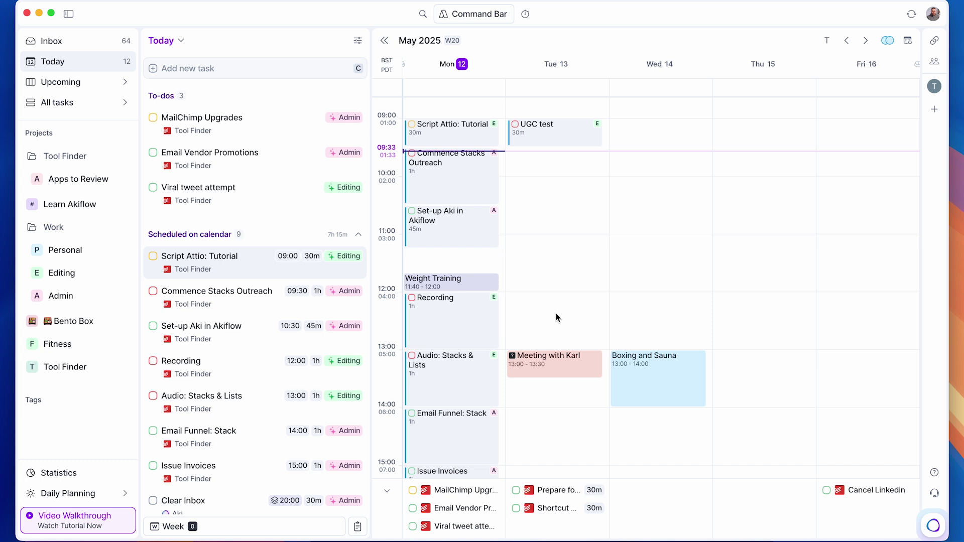
left_click(934, 526)
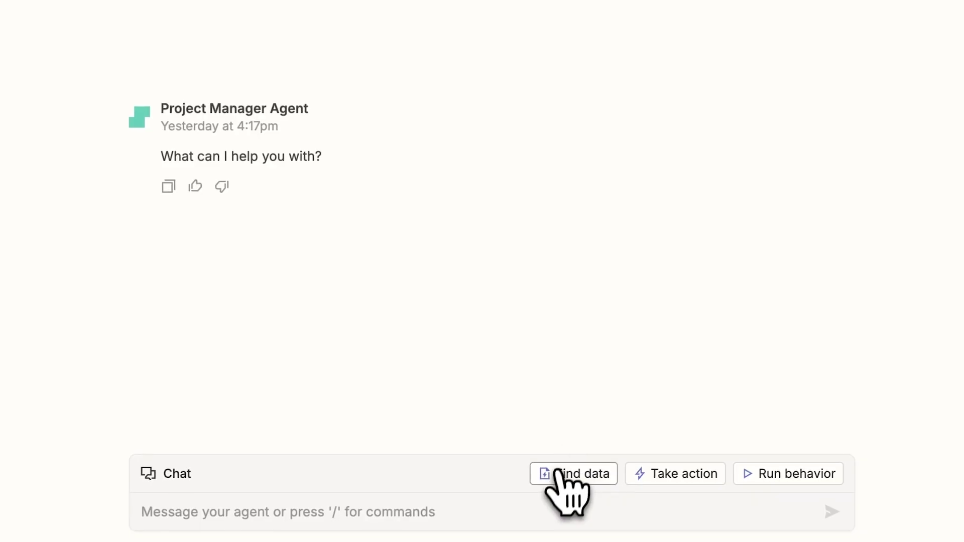
In the Zapier Project Manager Agent chat, open Find data and choose Add data source
left_click(555, 482)
left_click(528, 429)
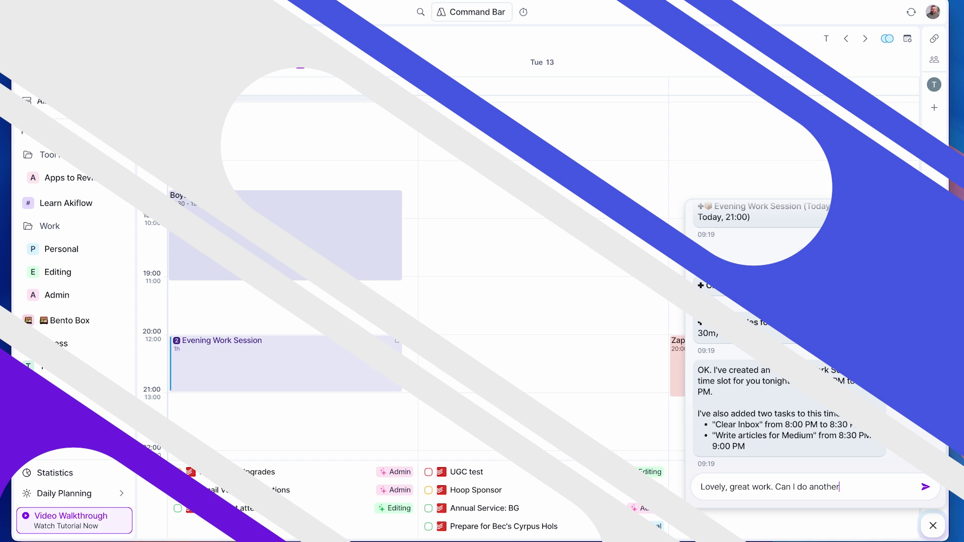
Finish the 5pm Articles time-block request for tomorrow and set its duration to 2 hours
type("time block tomorro")
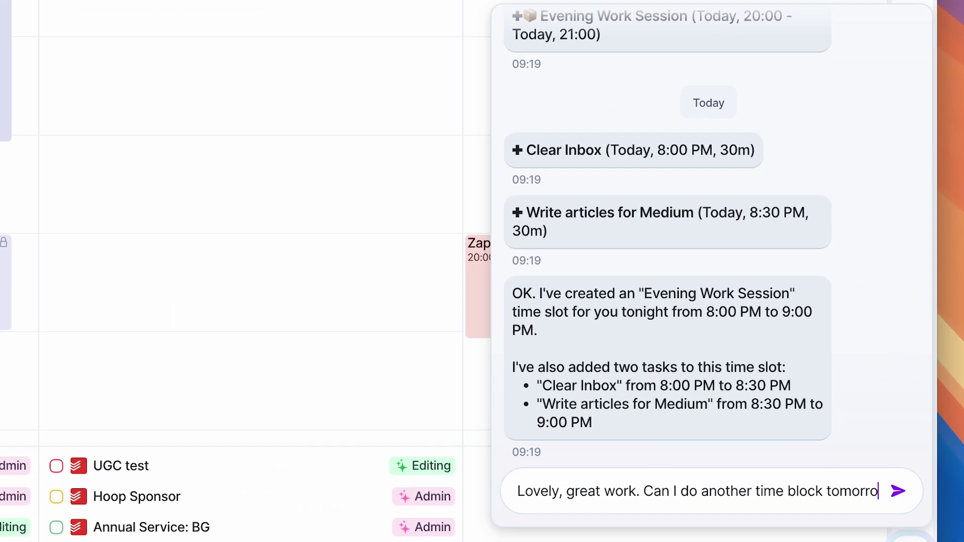
type("w")
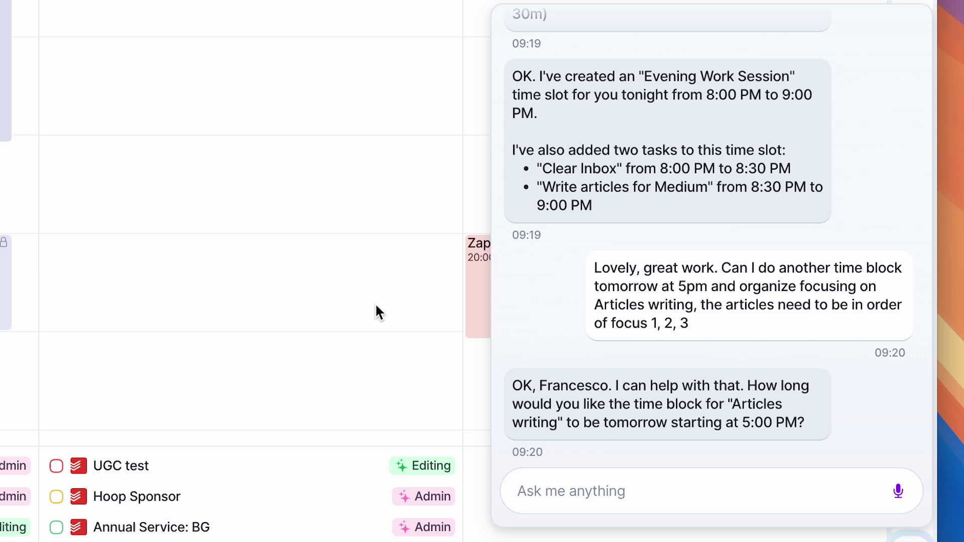
type("2 hours.")
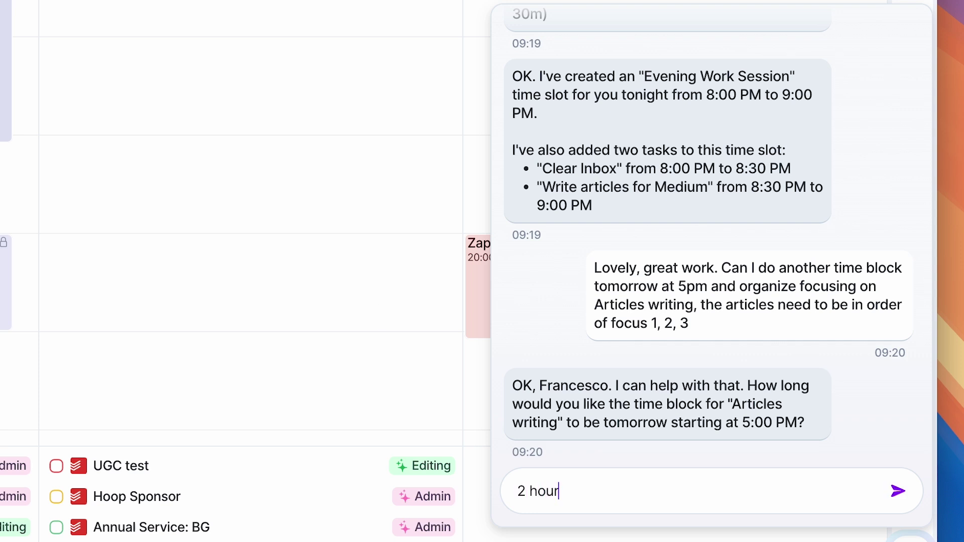
key("Return")
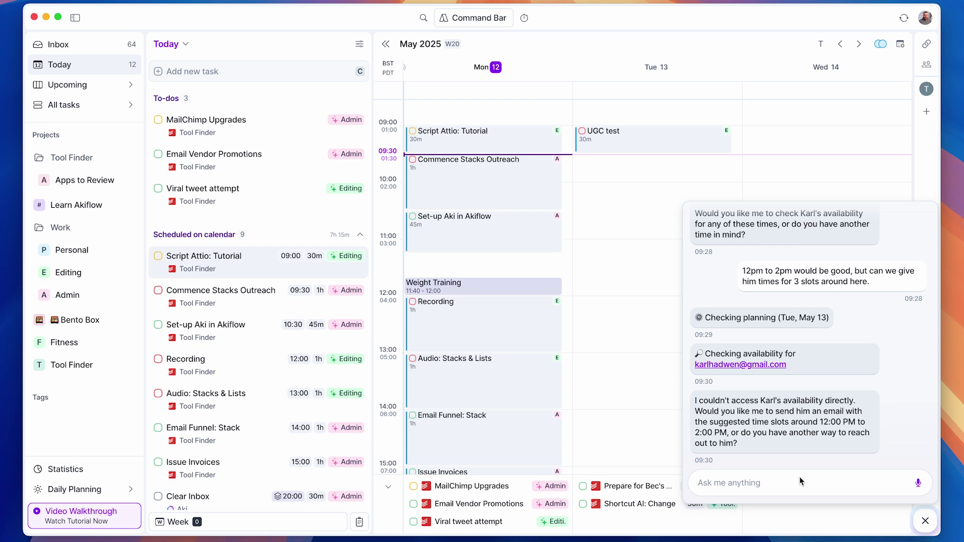
Reply 'Yes.' to Aki, request two other meeting slots too, then redraft the next reply
type("Yes.")
key("Return")
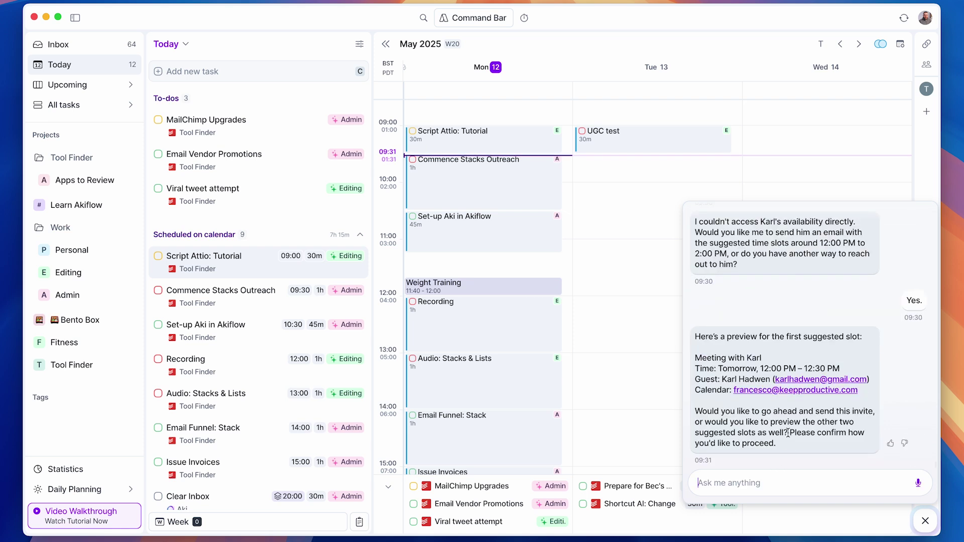
type("Two other slots too.")
key("Return")
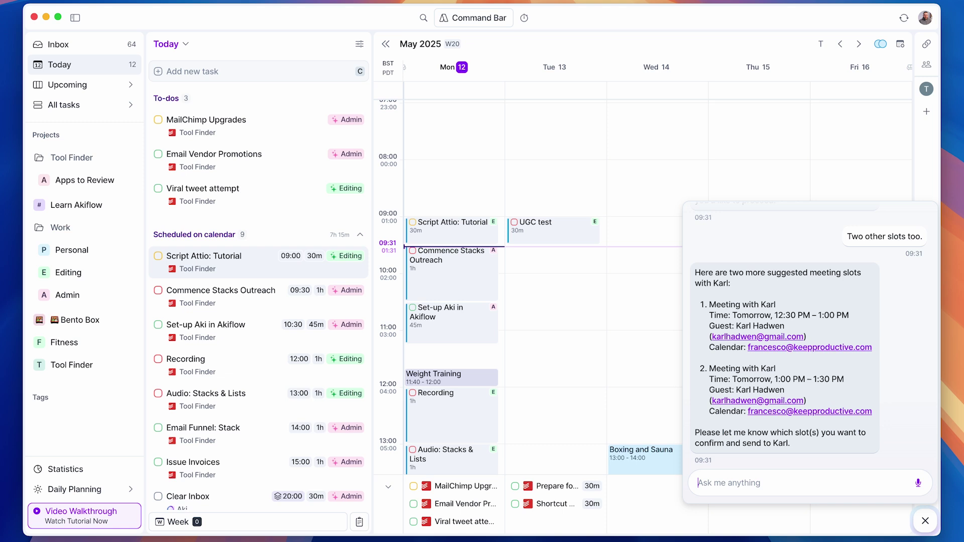
type("YEs please.")
key("super+a")
type("Ye")
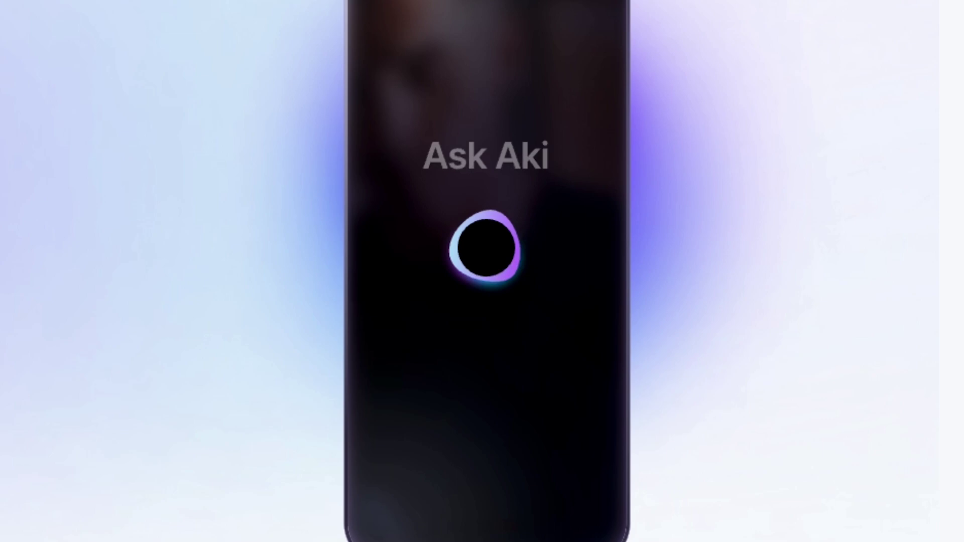